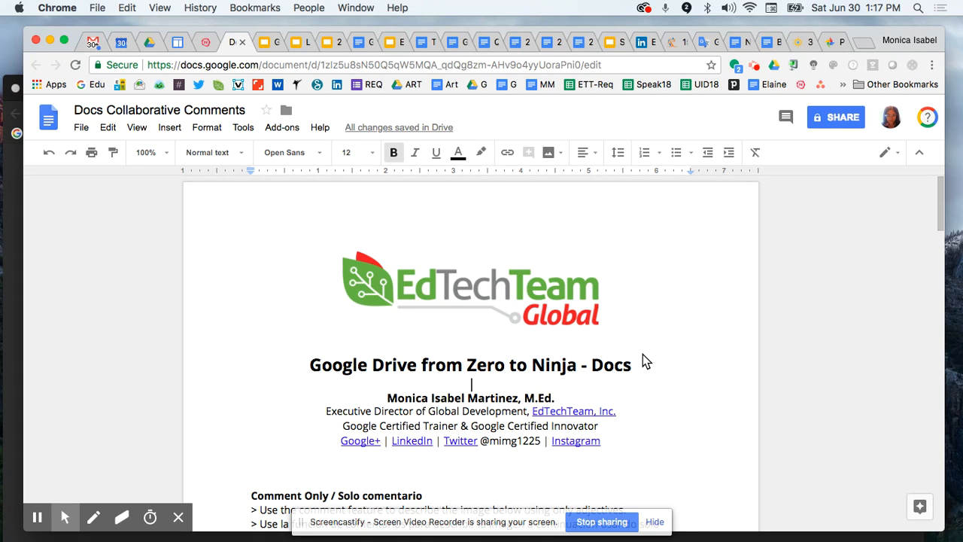
# Open the Share dialog's Advanced settings, which show the document is private to its owner
pyautogui.scroll(-5, 642, 355)
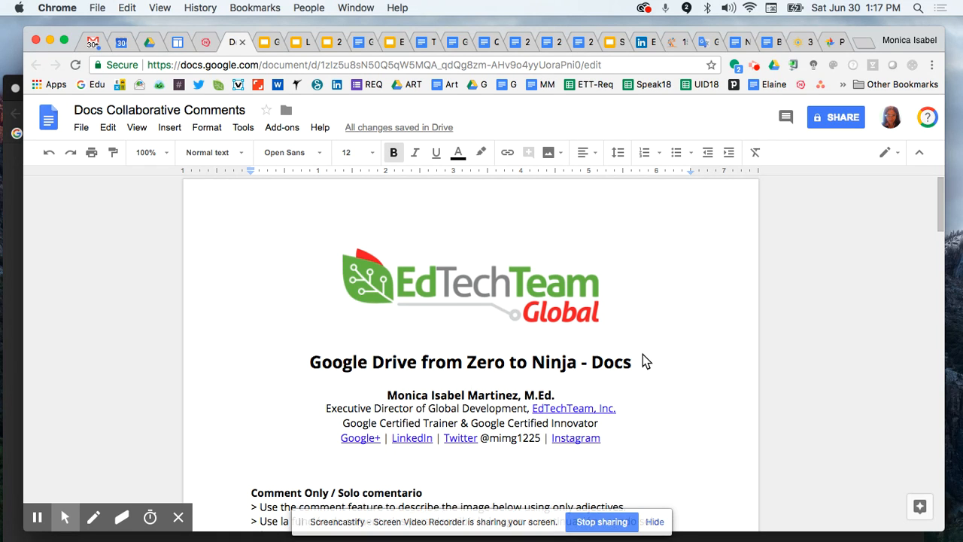
pyautogui.scroll(-3, 643, 356)
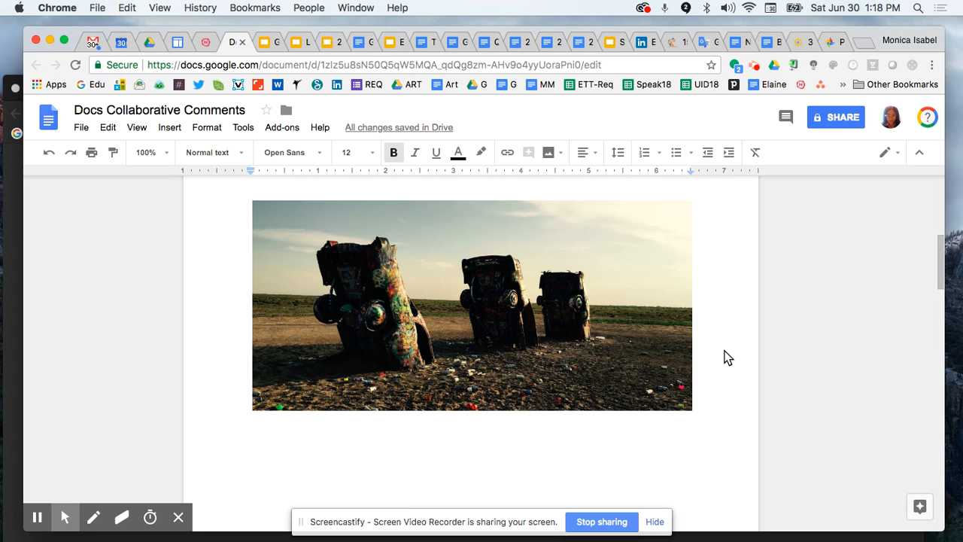
pyautogui.scroll(3, 727, 357)
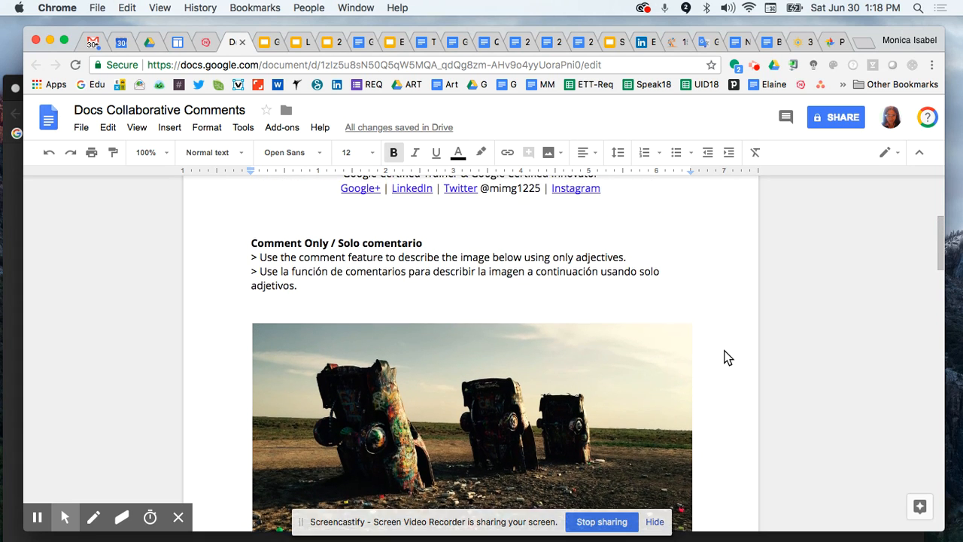
pyautogui.scroll(1, 728, 357)
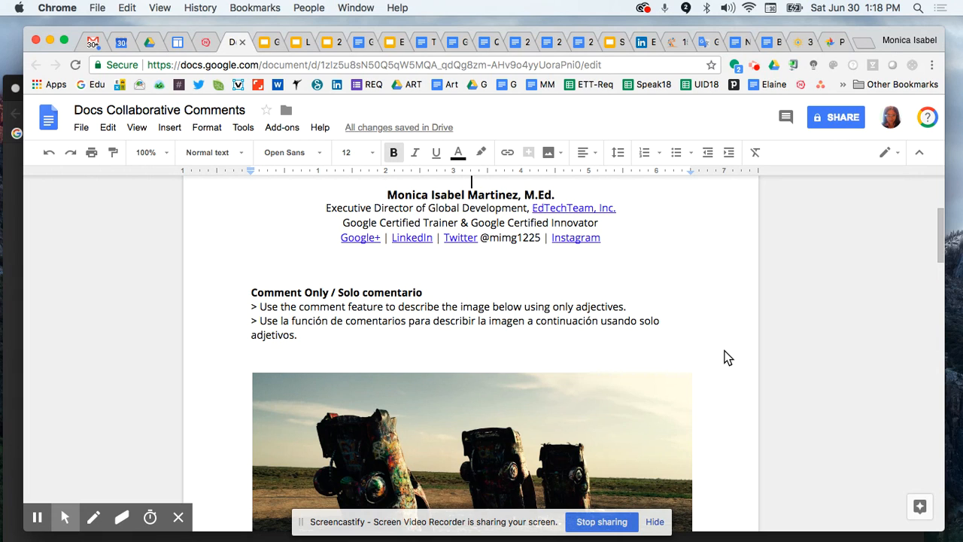
pyautogui.click(843, 121)
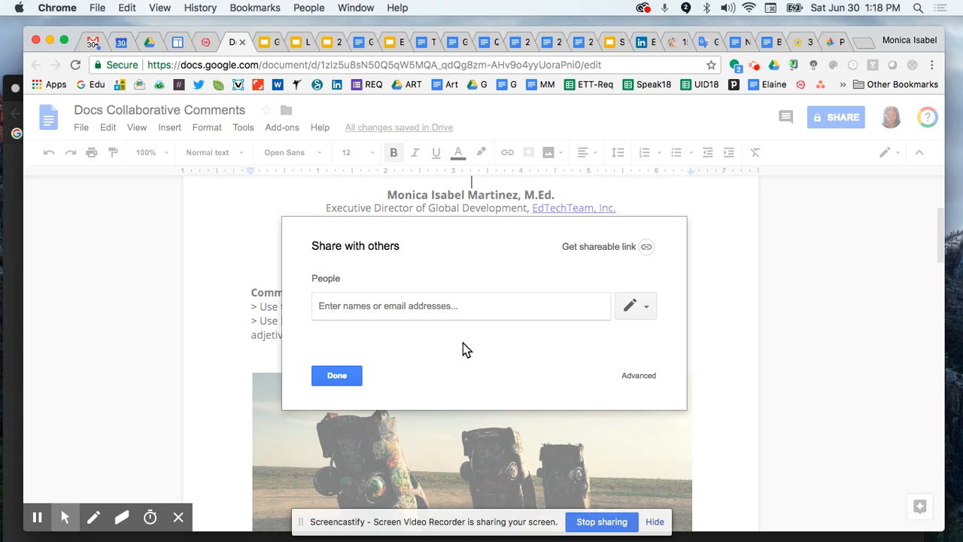
pyautogui.click(639, 377)
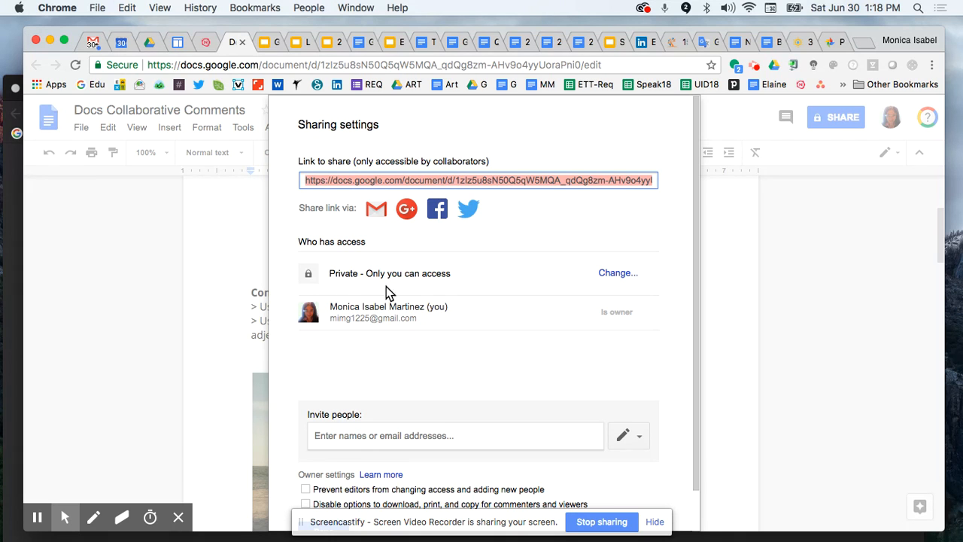
# Change link sharing to 'On - Anyone with the link' with Can comment access, and save
pyautogui.click(617, 274)
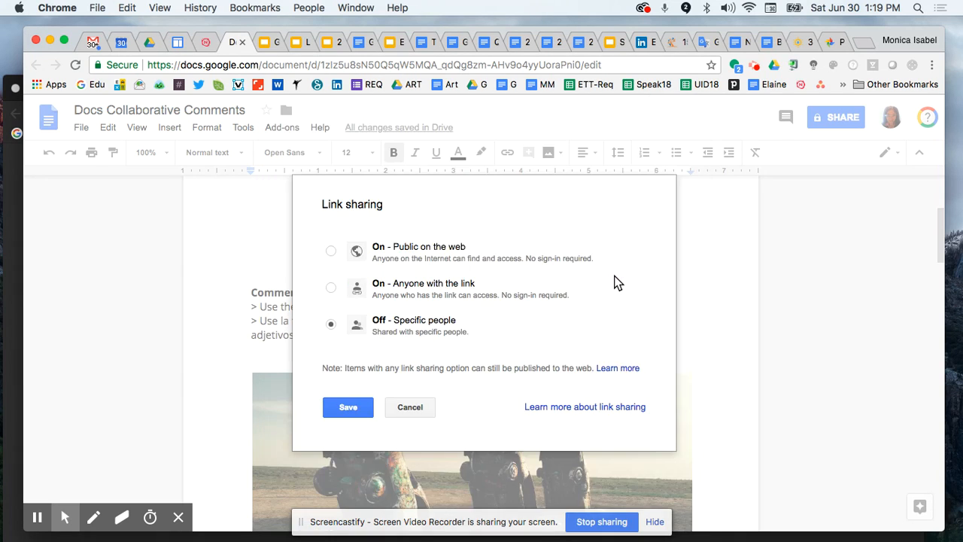
pyautogui.click(331, 289)
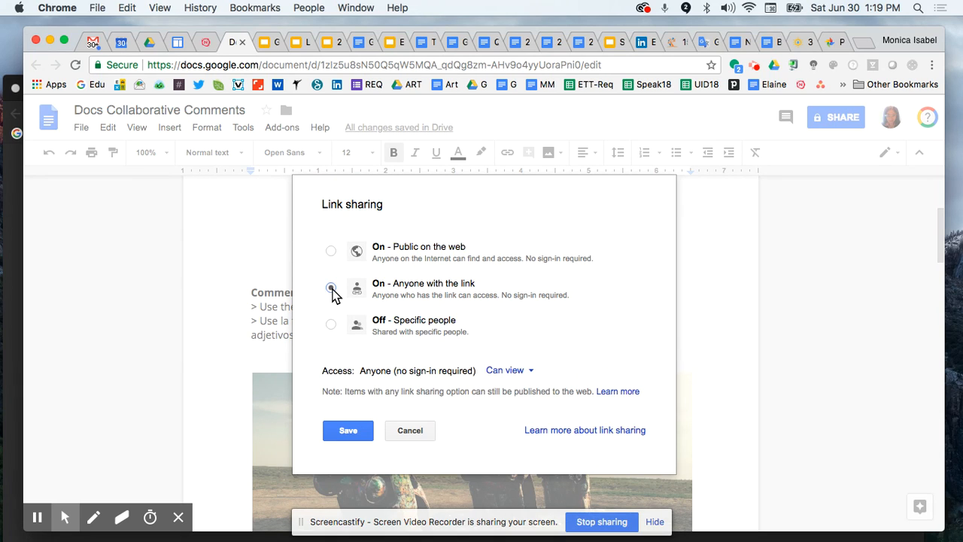
pyautogui.click(511, 372)
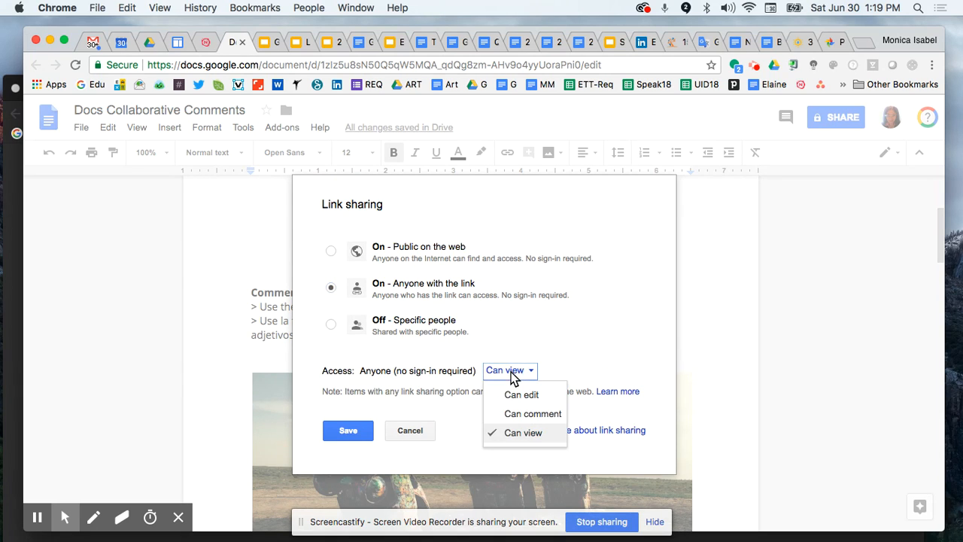
pyautogui.click(563, 422)
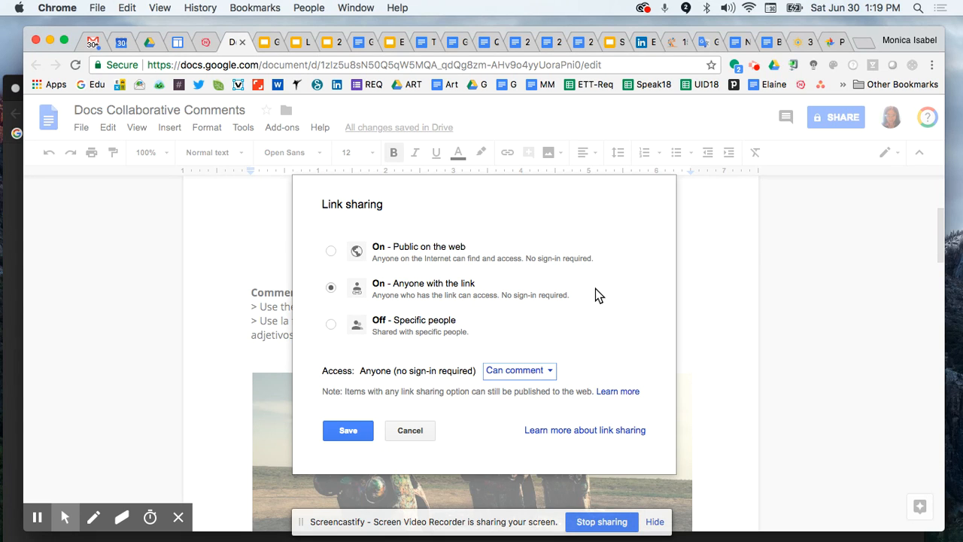
pyautogui.click(339, 438)
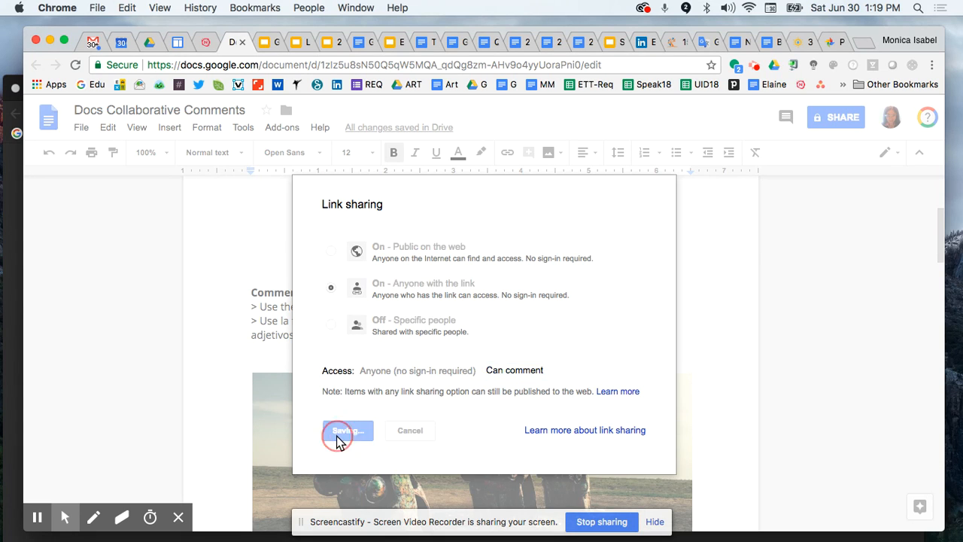
pyautogui.scroll(-2, 389, 435)
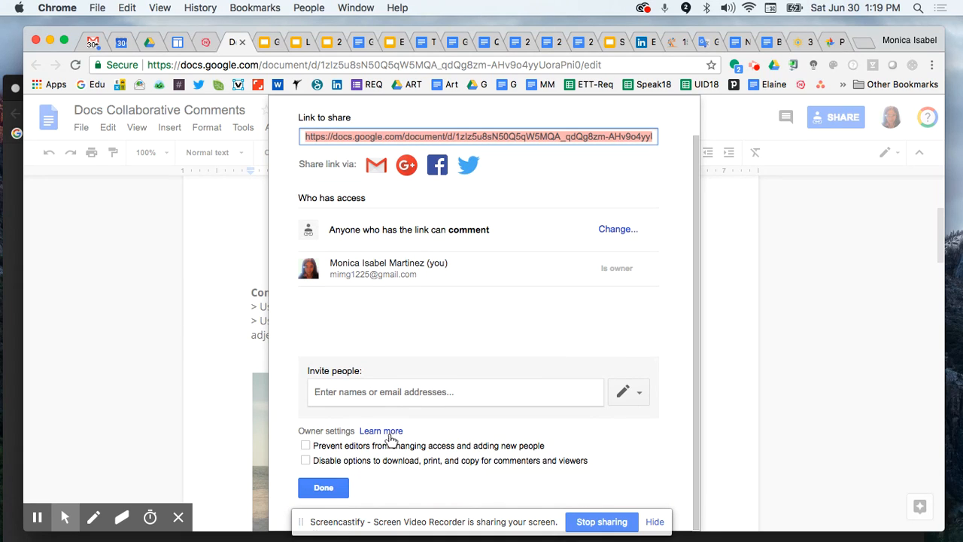
# Close sharing settings, then reopen Share to select the comment-access link and close the dialog
pyautogui.click(324, 489)
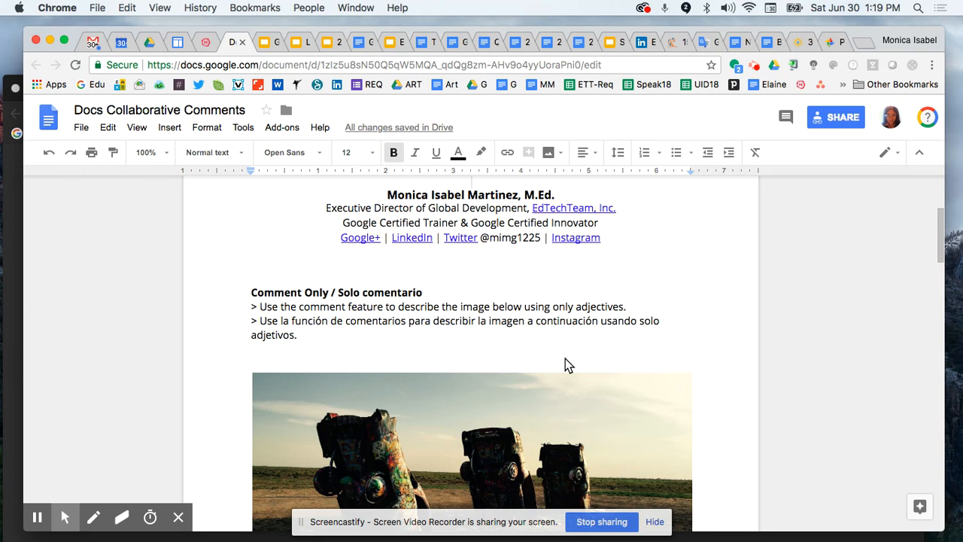
pyautogui.scroll(3, 565, 358)
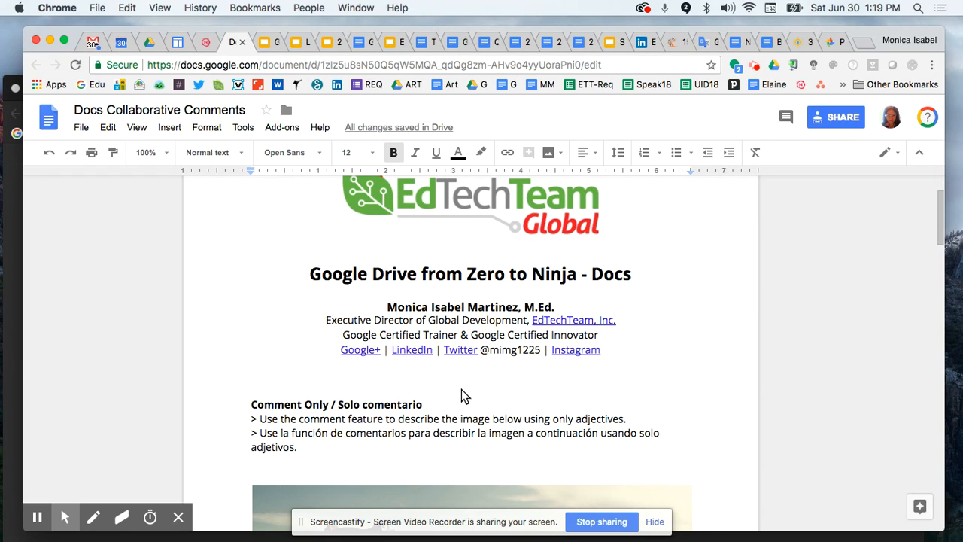
pyautogui.click(369, 376)
pyautogui.click(833, 119)
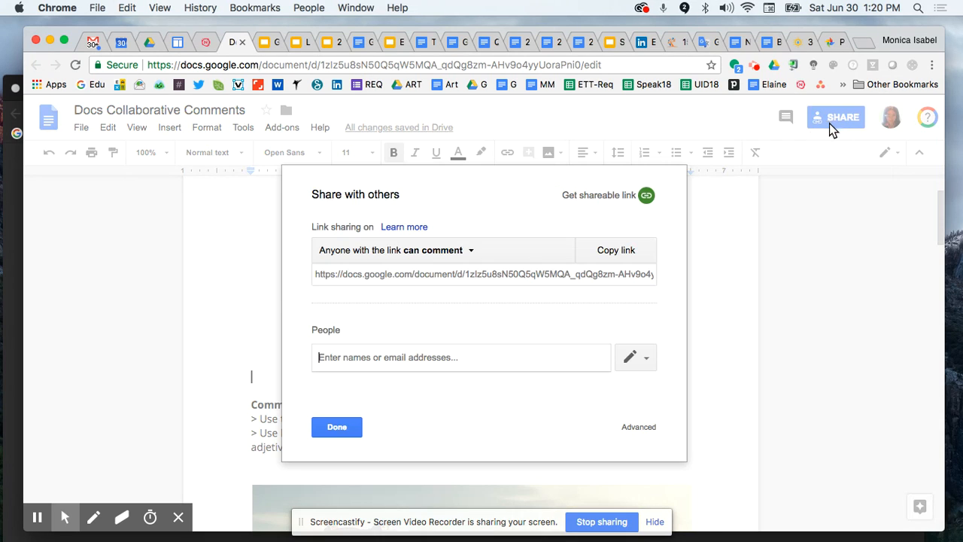
pyautogui.click(474, 274)
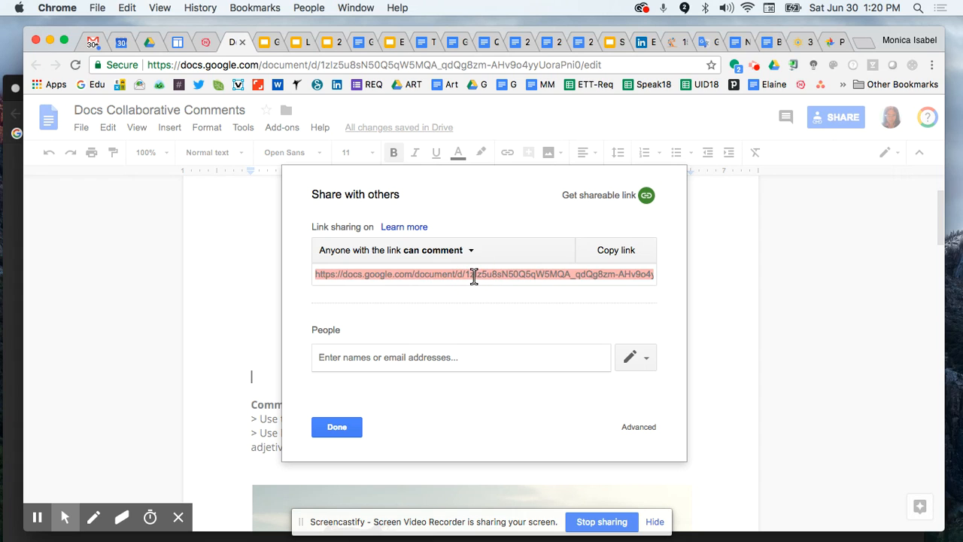
pyautogui.click(329, 429)
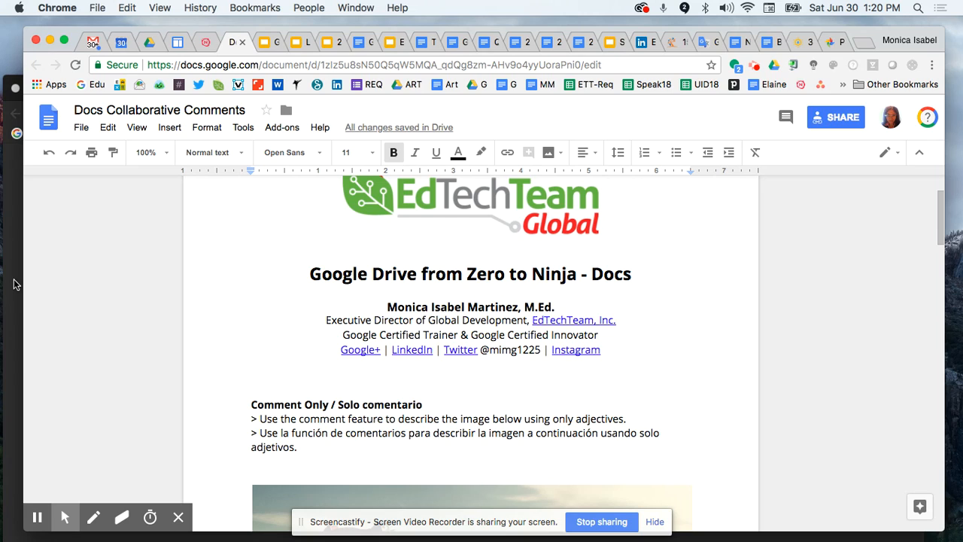
# Paste the copied document link into a new incognito Chrome window and load it
pyautogui.press('super+shift+n')
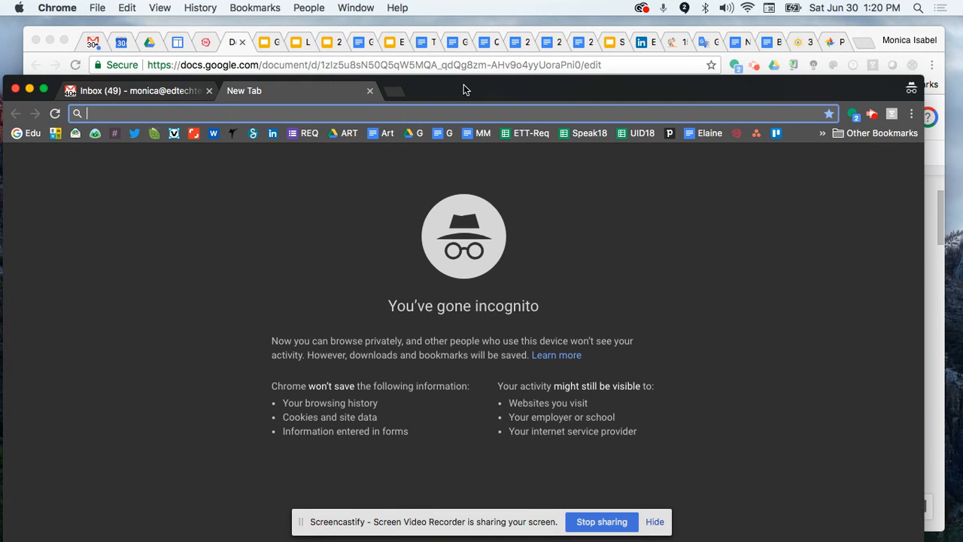
pyautogui.moveTo(463, 86); pyautogui.dragTo(465, 71)
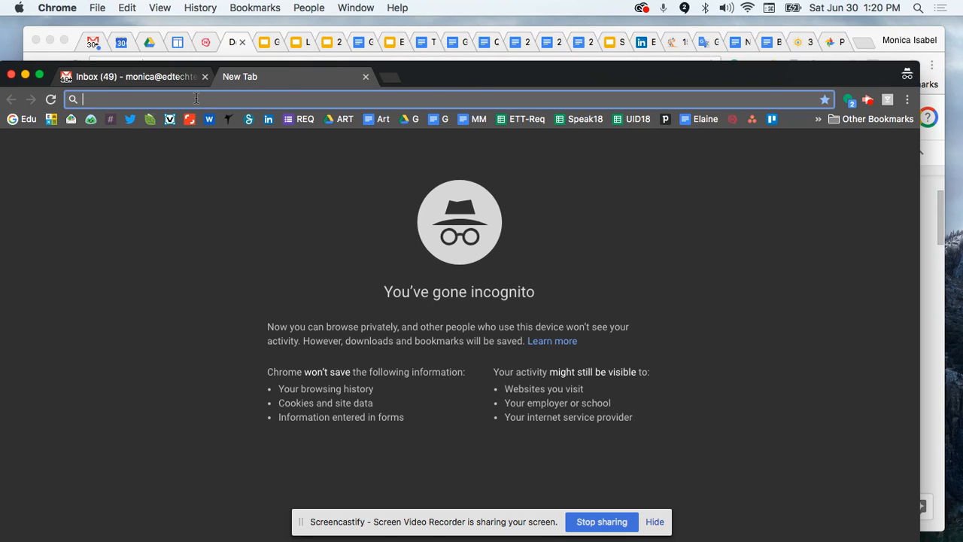
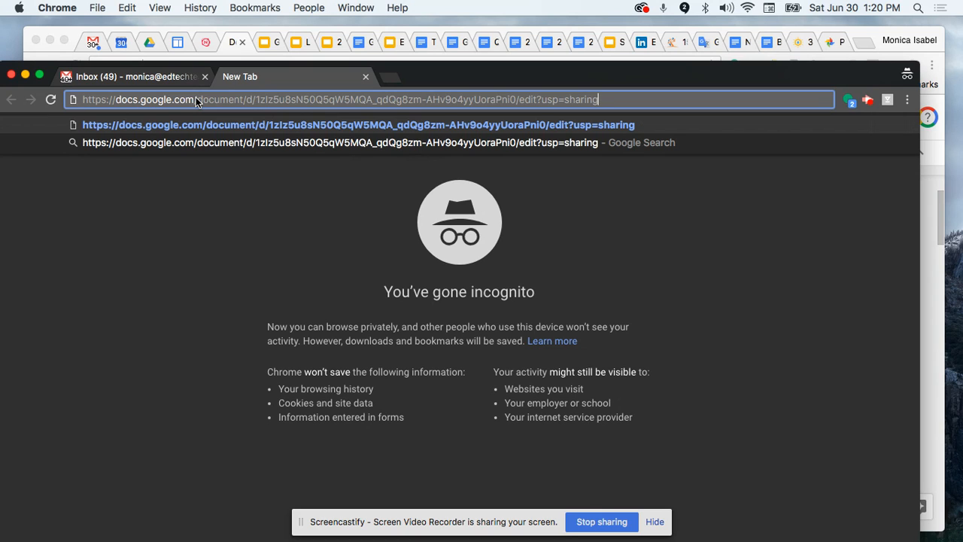
pyautogui.press('Return')
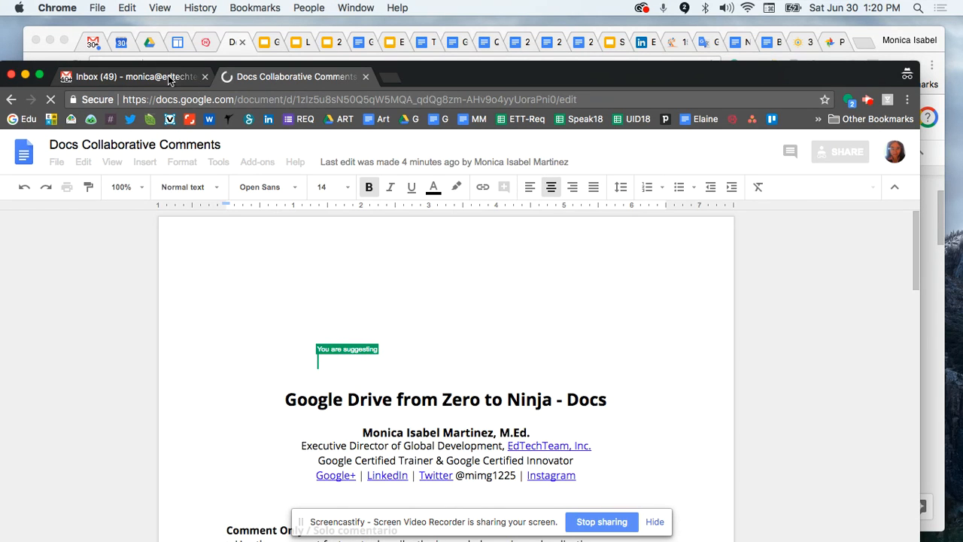
# Select the graffiti-covered car photo and post the comment 'beautiful' on it
pyautogui.moveTo(471, 75); pyautogui.dragTo(475, 47)
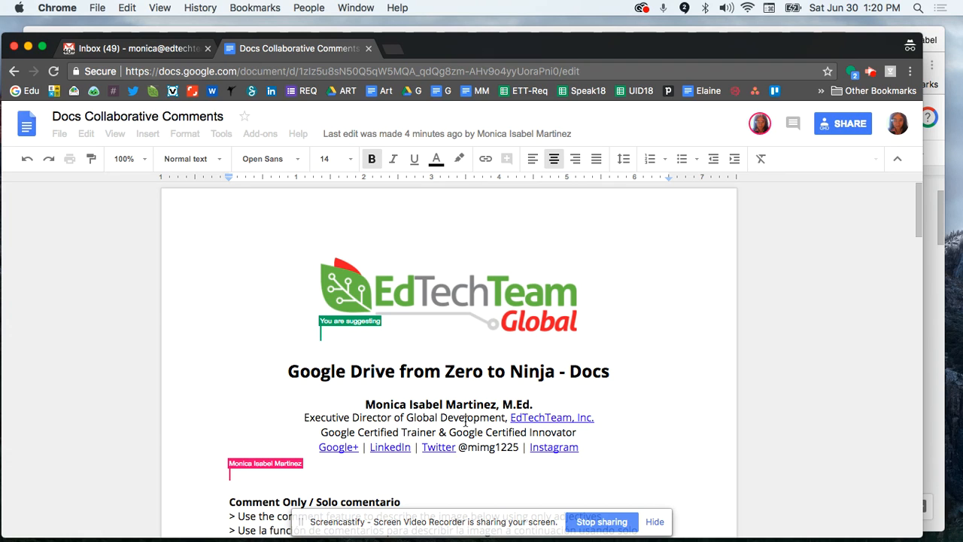
pyautogui.scroll(-5, 465, 418)
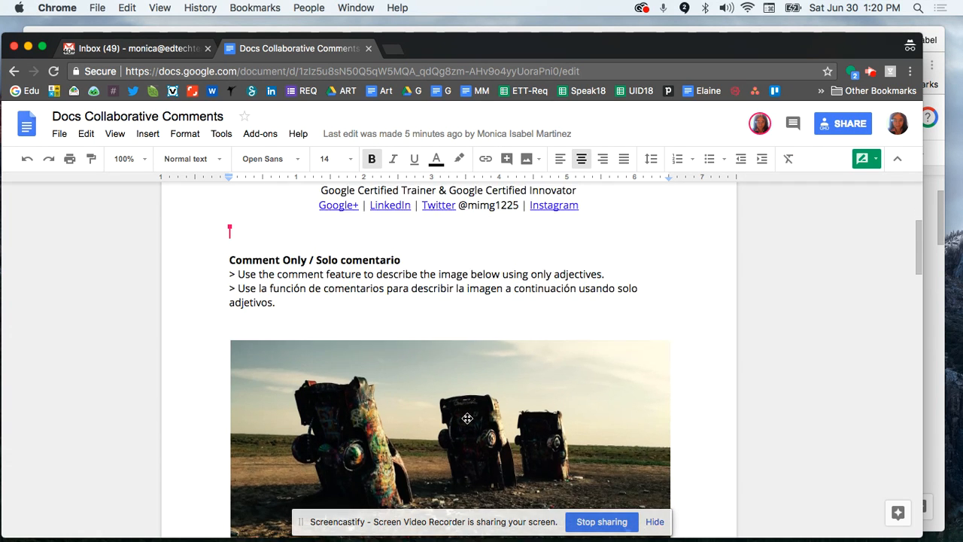
pyautogui.scroll(-1, 468, 418)
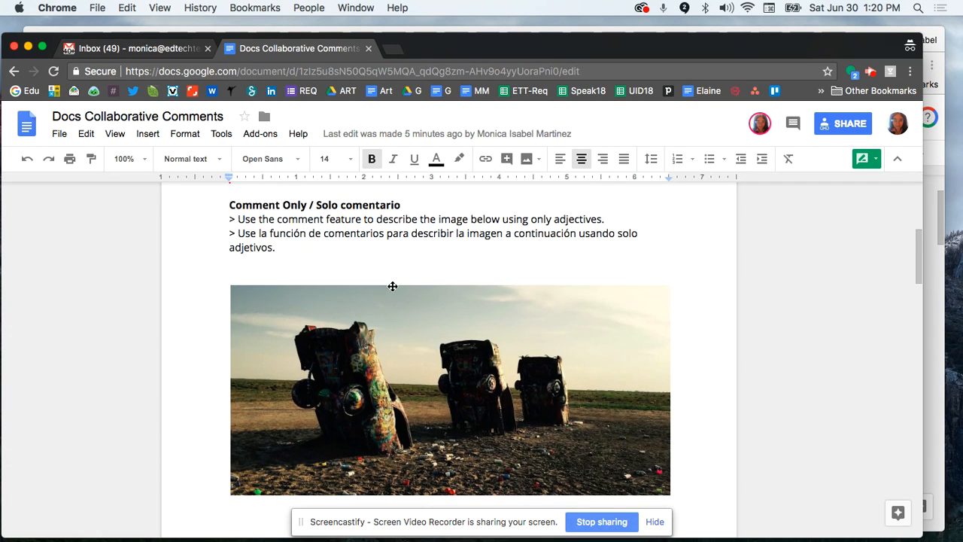
pyautogui.scroll(-1, 494, 385)
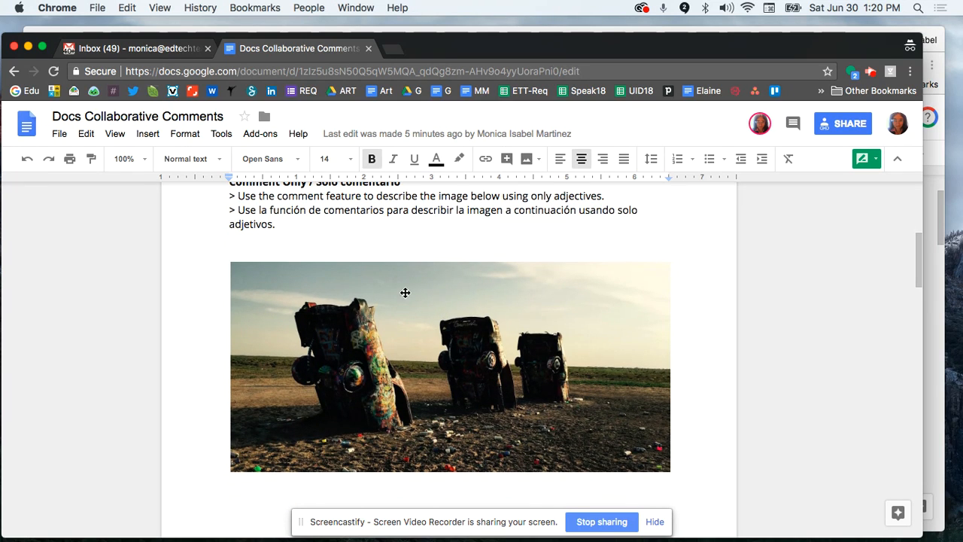
pyautogui.click(411, 340)
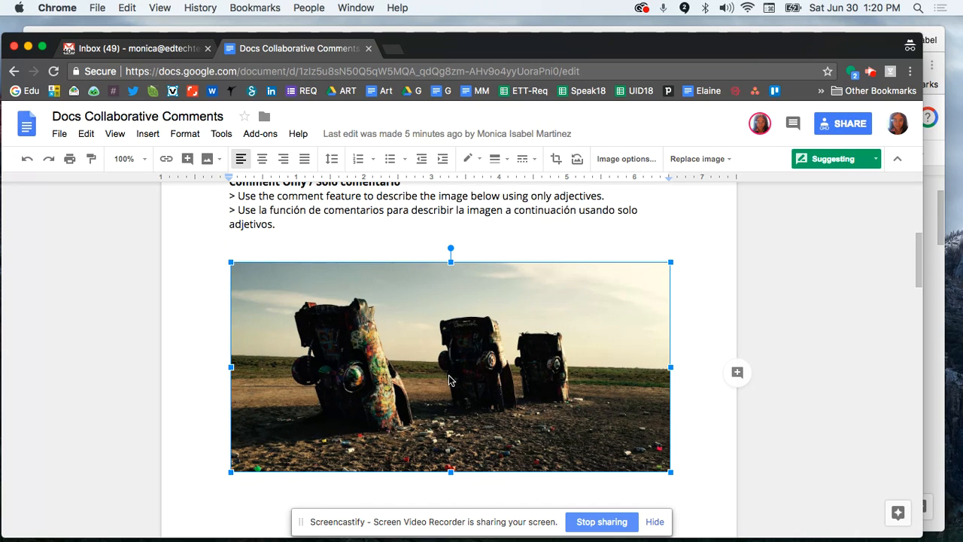
pyautogui.click(148, 134)
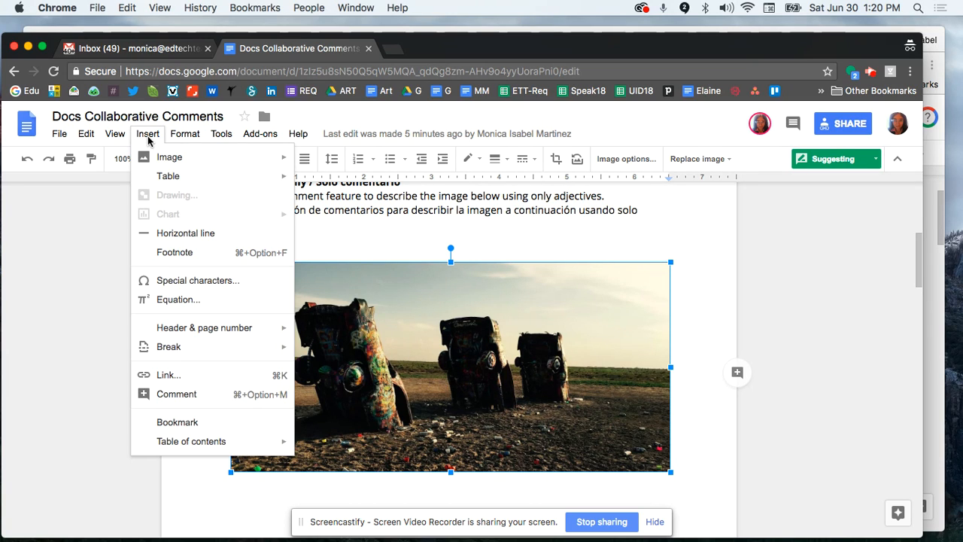
pyautogui.click(176, 394)
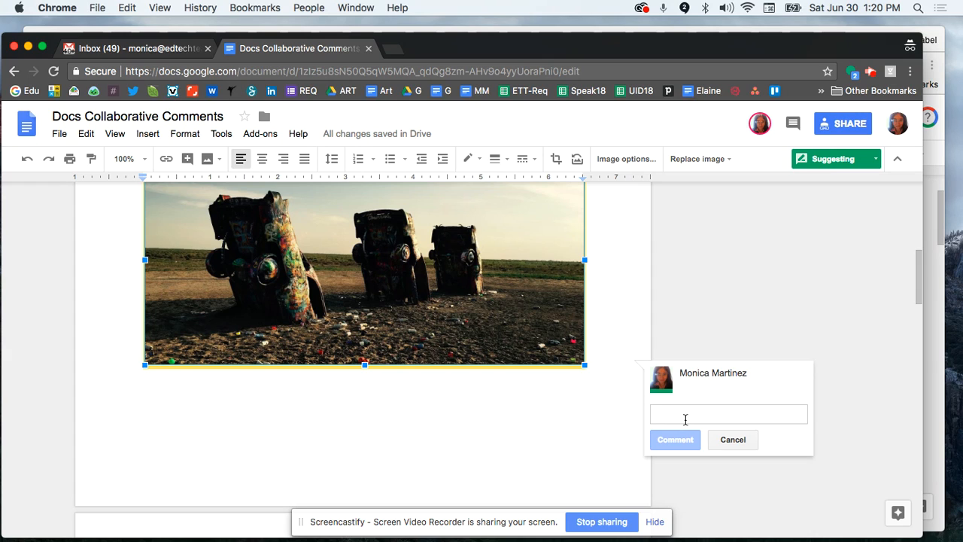
pyautogui.write('beautiful')
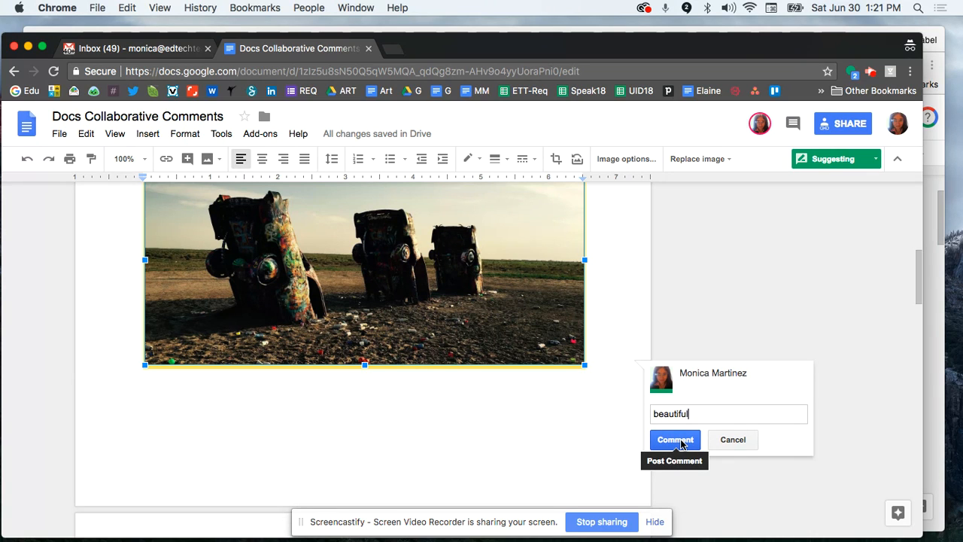
pyautogui.click(675, 440)
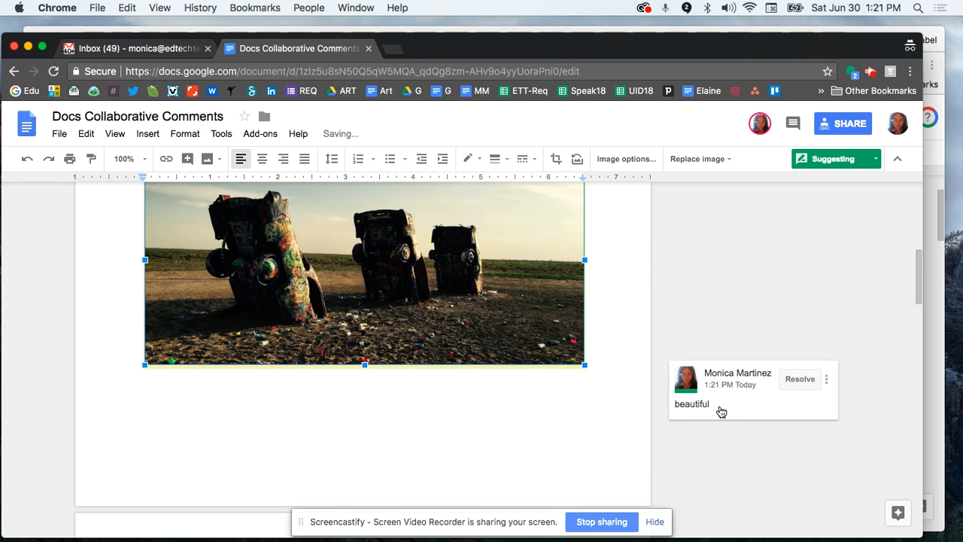
# Reselect the car photo and resolve its 'beautiful' comment
pyautogui.scroll(2, 582, 410)
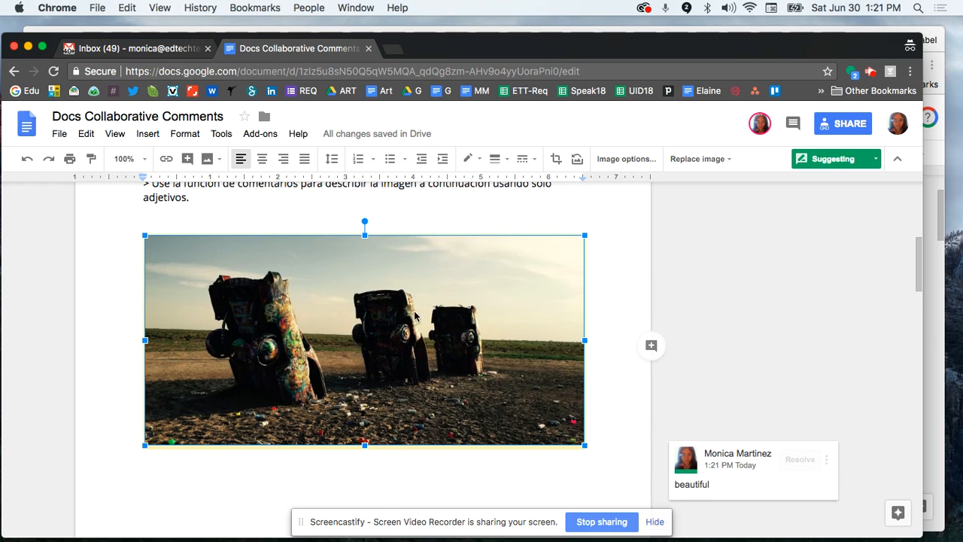
pyautogui.scroll(1, 618, 304)
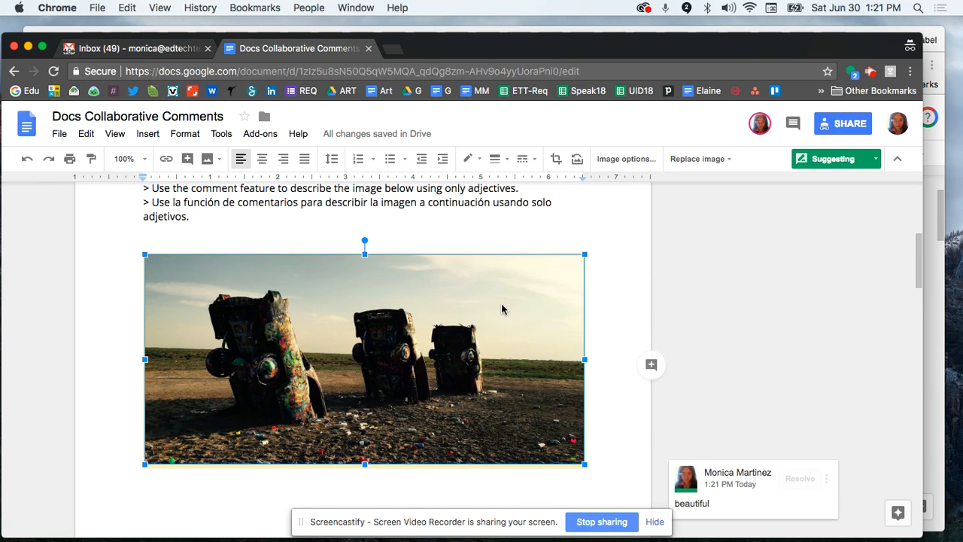
pyautogui.click(446, 221)
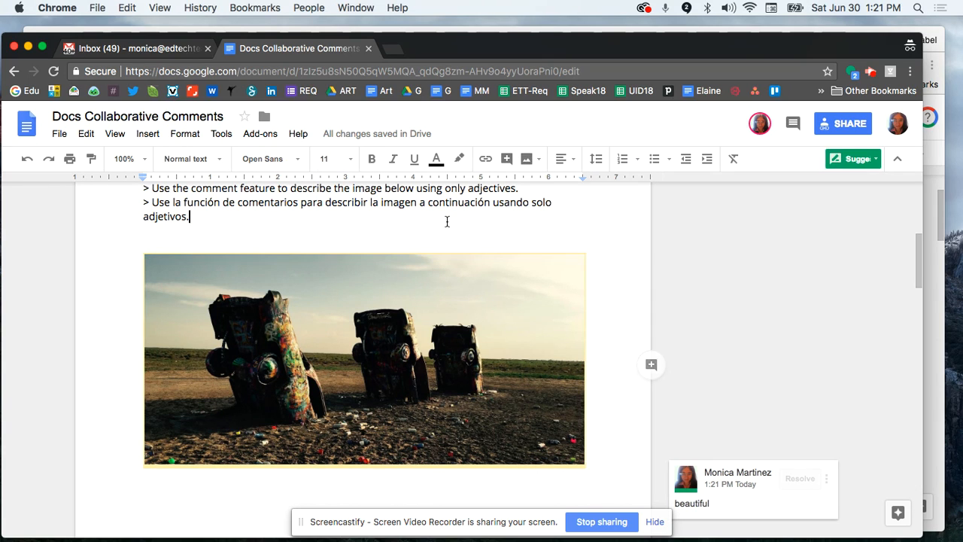
pyautogui.click(280, 308)
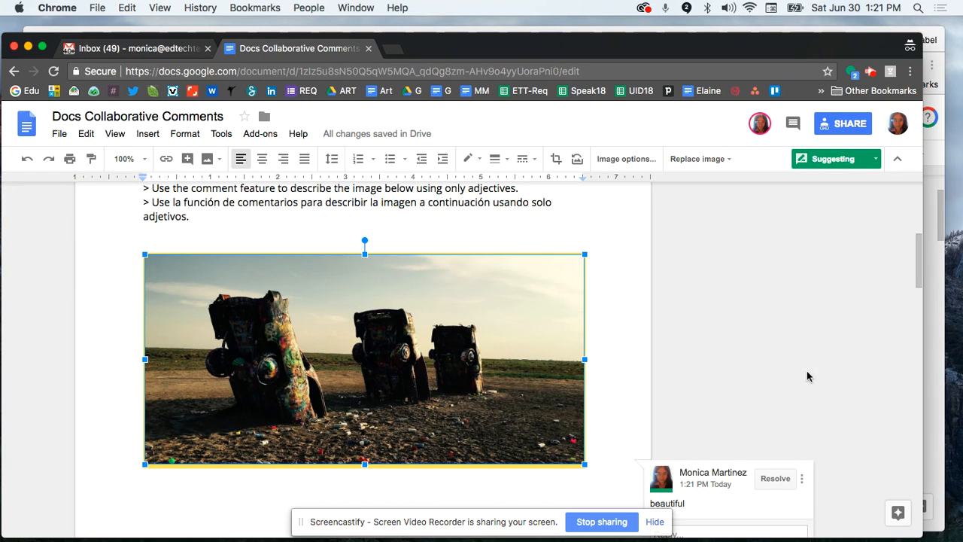
pyautogui.scroll(-1, 442, 377)
pyautogui.scroll(-2, 441, 376)
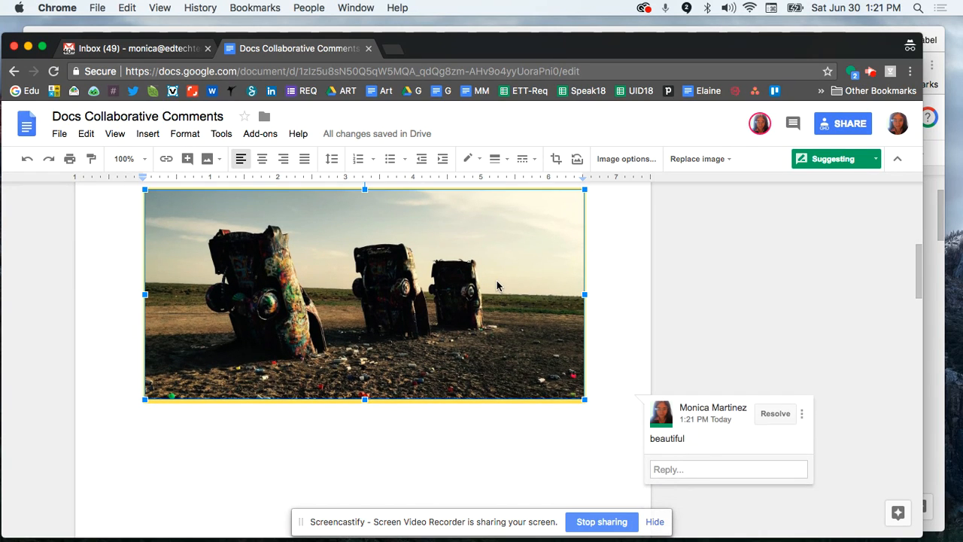
pyautogui.scroll(2, 497, 286)
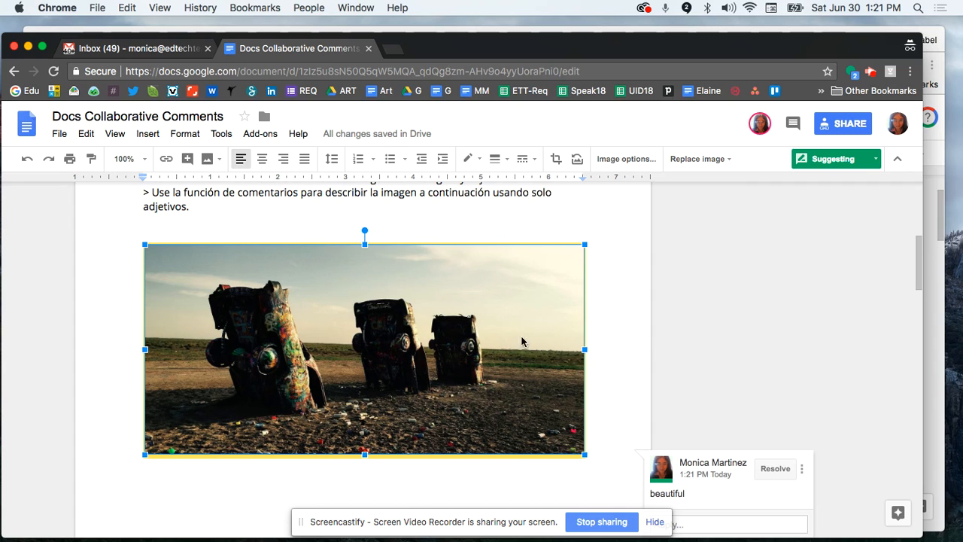
pyautogui.scroll(-2, 371, 301)
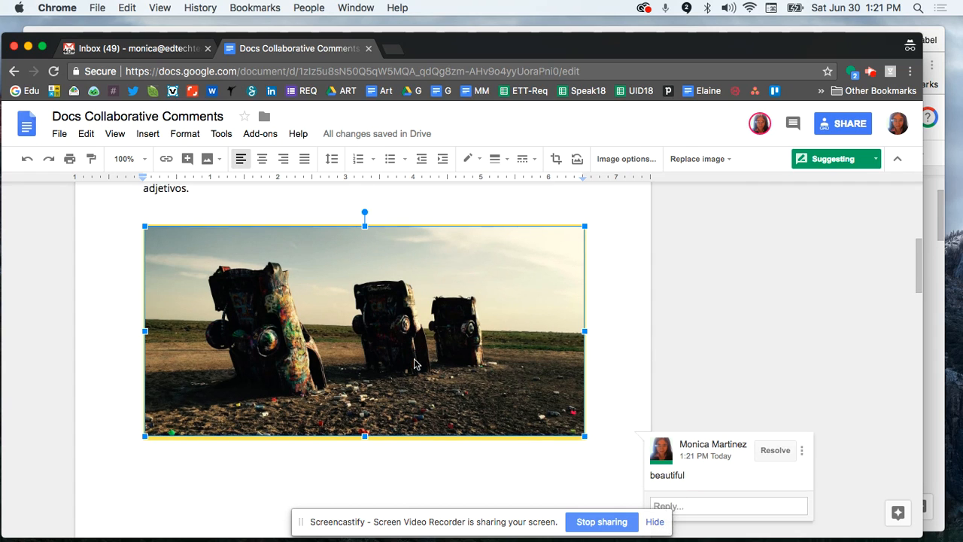
pyautogui.click(774, 422)
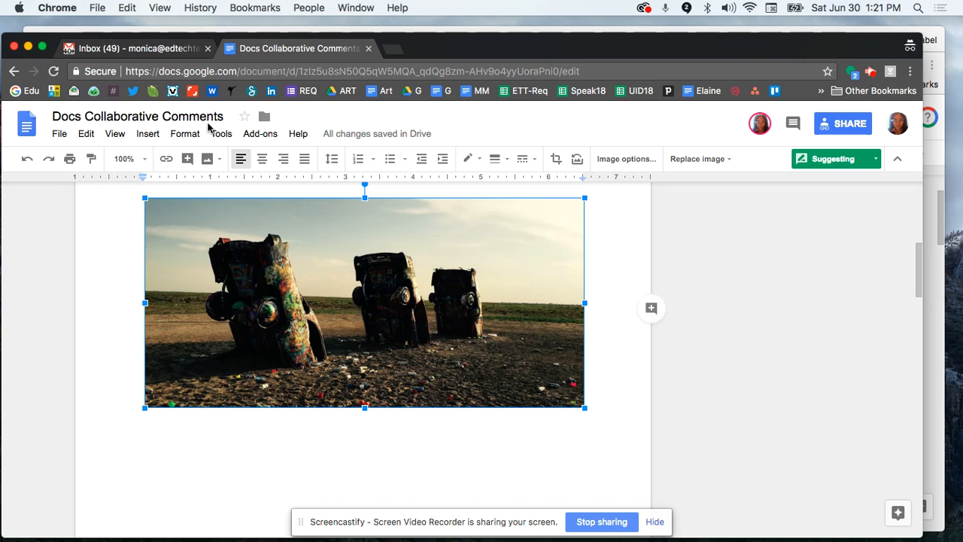
# Comment 'beautiful' on the car photo again, correcting the 'beauitul' typo before posting
pyautogui.click(146, 142)
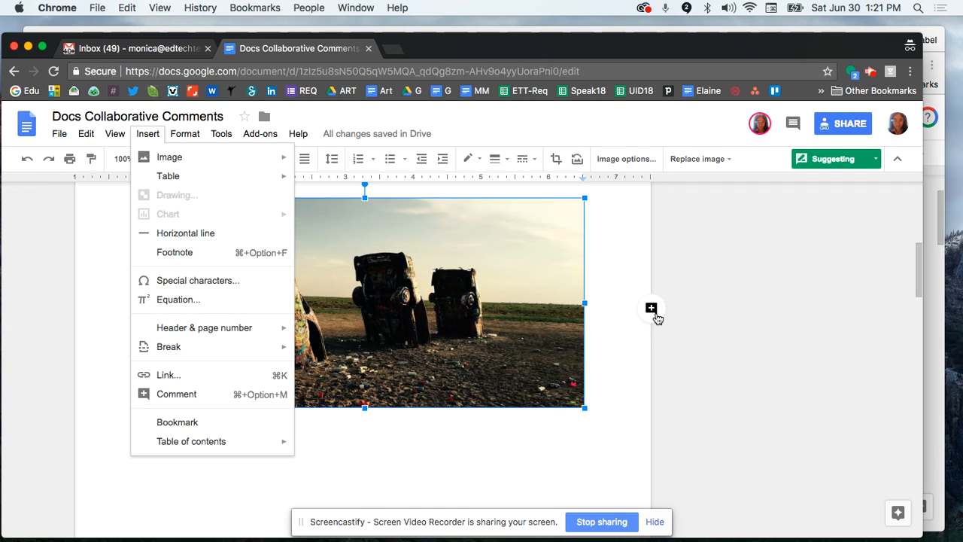
pyautogui.click(623, 357)
pyautogui.click(541, 338)
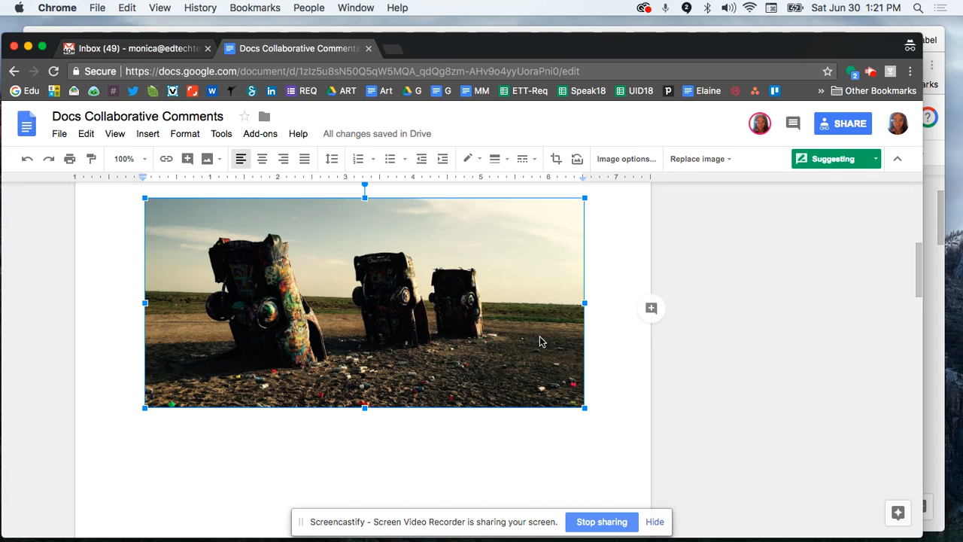
pyautogui.click(652, 310)
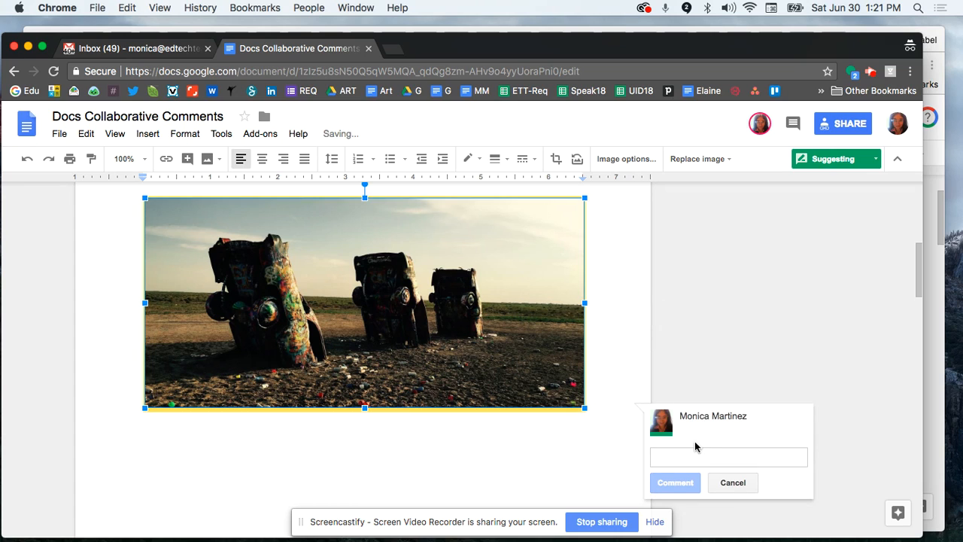
pyautogui.write('beau')
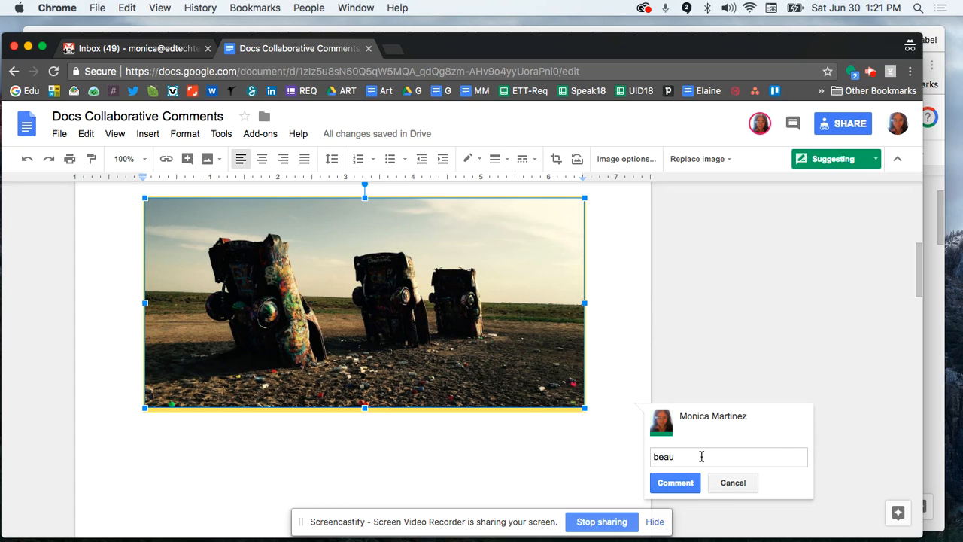
pyautogui.write('itul')
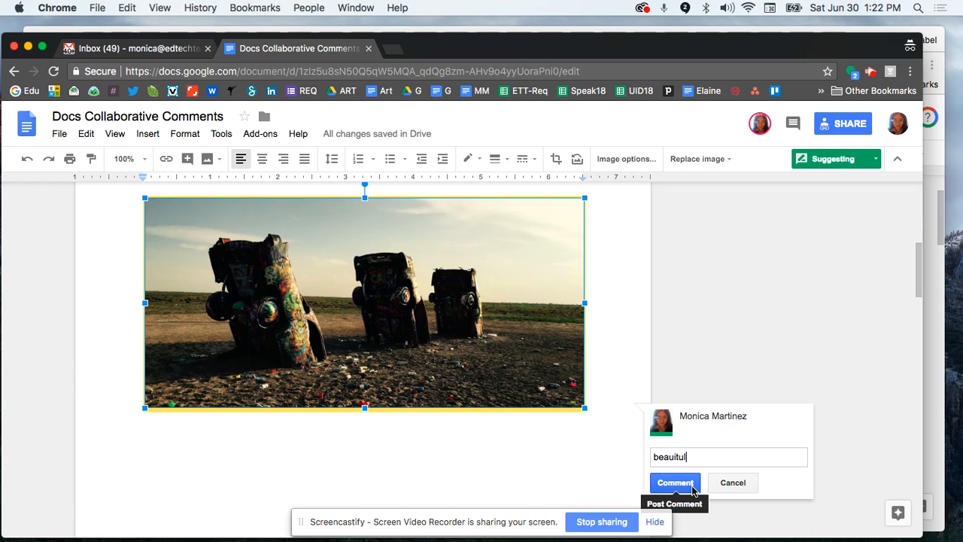
pyautogui.press('BackSpace')
pyautogui.press('BackSpace')
pyautogui.press('BackSpace')
pyautogui.press('BackSpace')
pyautogui.write('tifu')
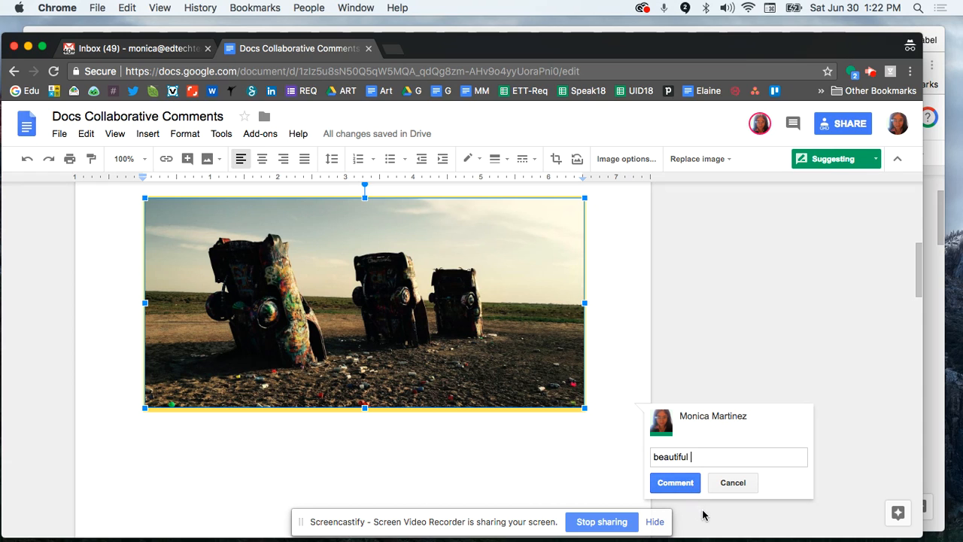
pyautogui.click(682, 487)
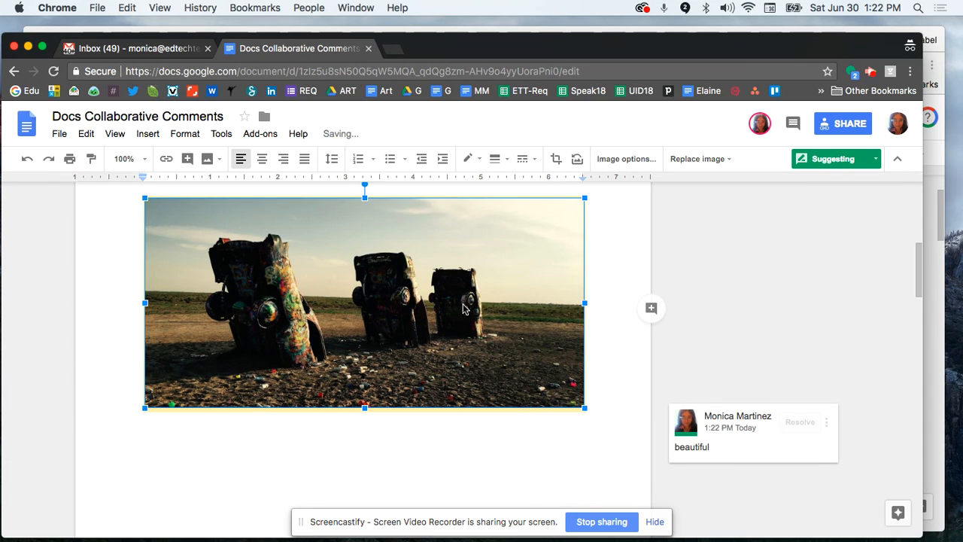
# Bring the owner's Chrome window forward to see the 'beautiful' comment beside the car photo
pyautogui.click(339, 26)
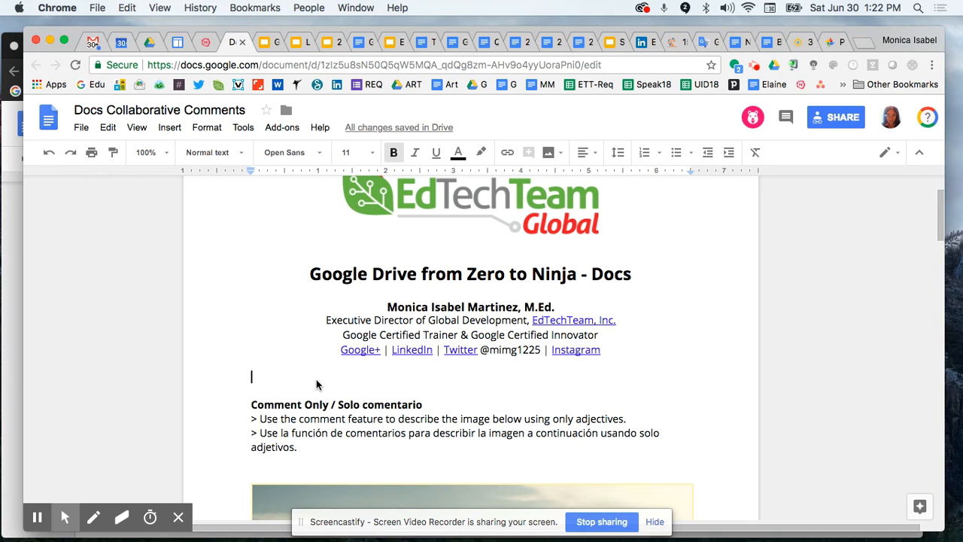
pyautogui.scroll(-5, 316, 385)
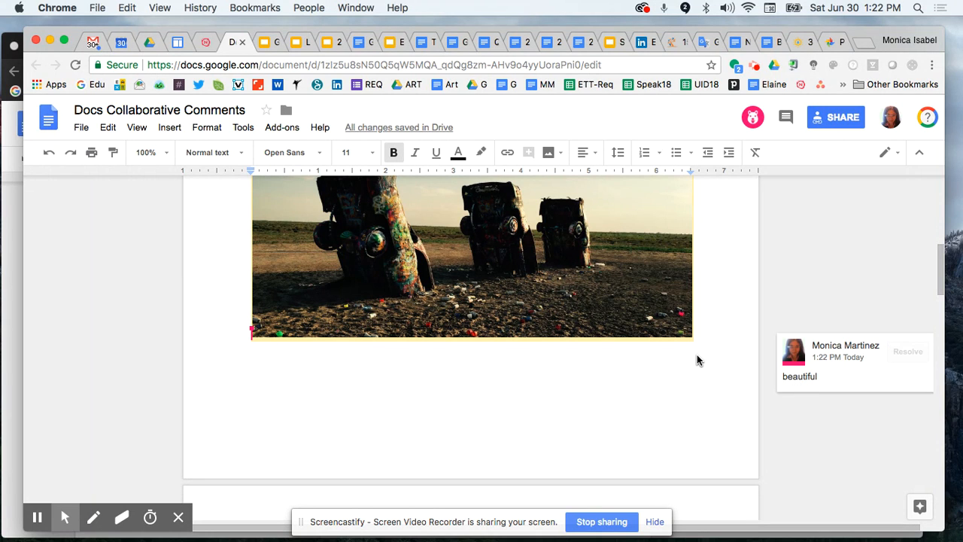
pyautogui.scroll(2, 624, 301)
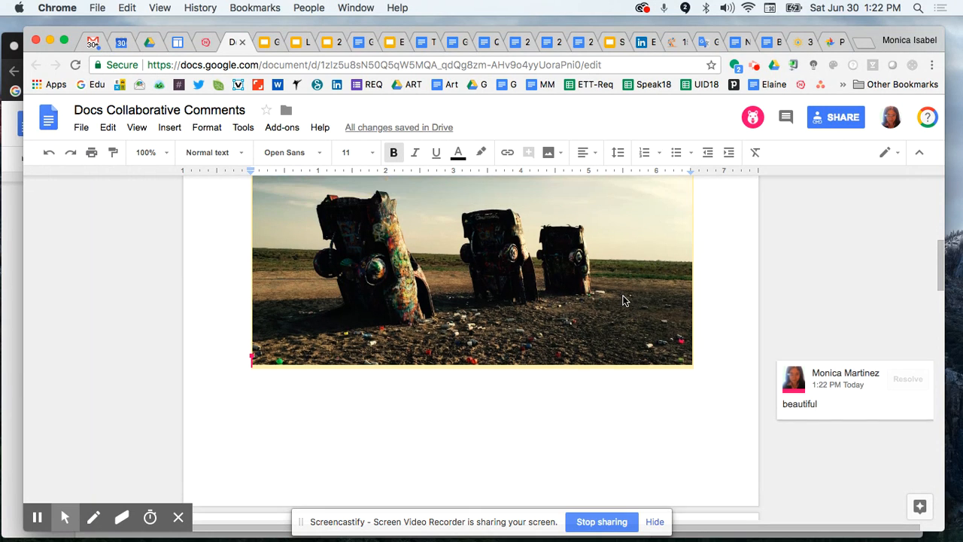
pyautogui.click(835, 118)
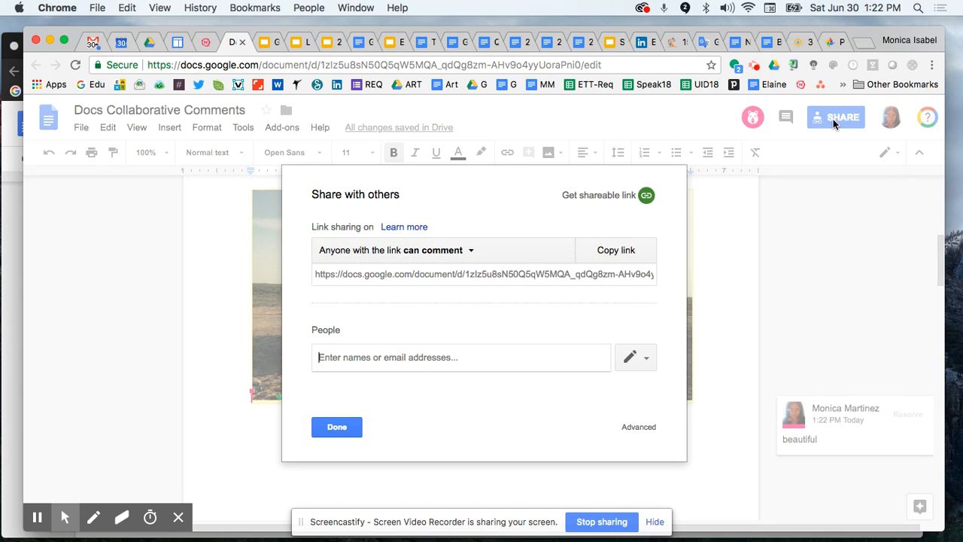
pyautogui.click(634, 428)
pyautogui.click(617, 274)
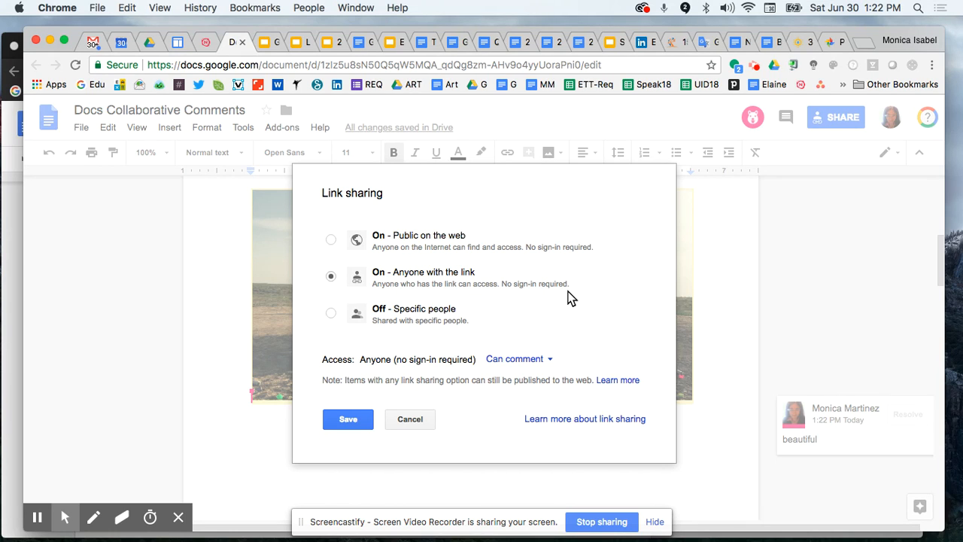
pyautogui.click(404, 420)
pyautogui.scroll(-2, 349, 452)
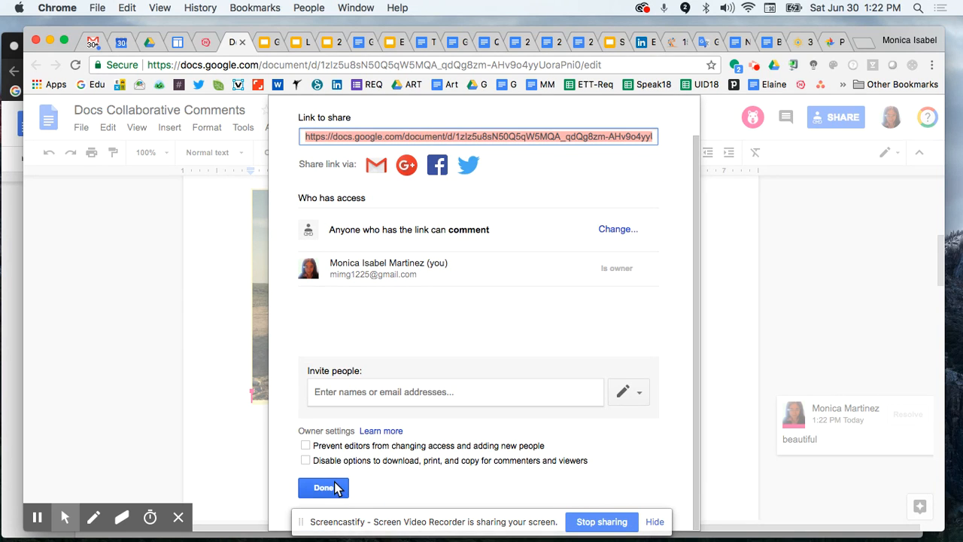
pyautogui.click(331, 486)
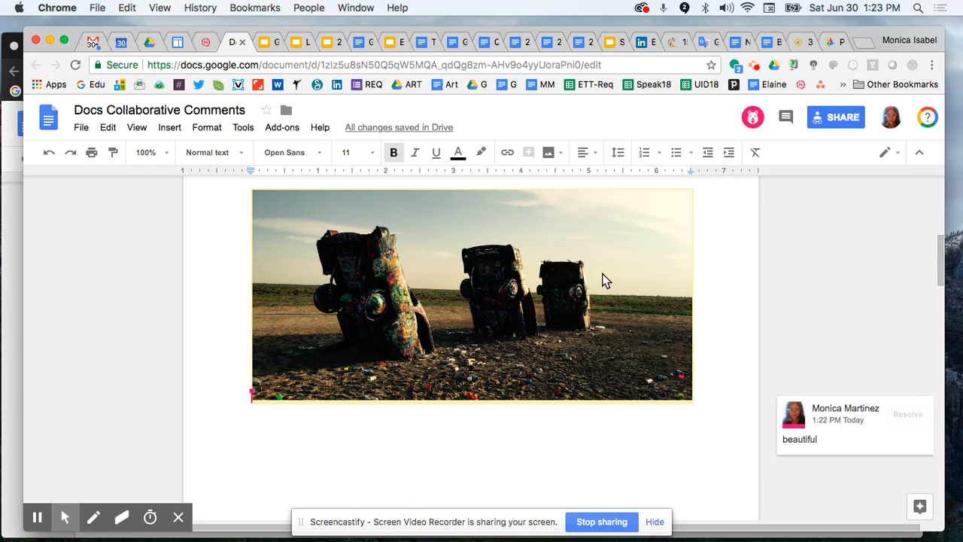
pyautogui.scroll(2, 605, 280)
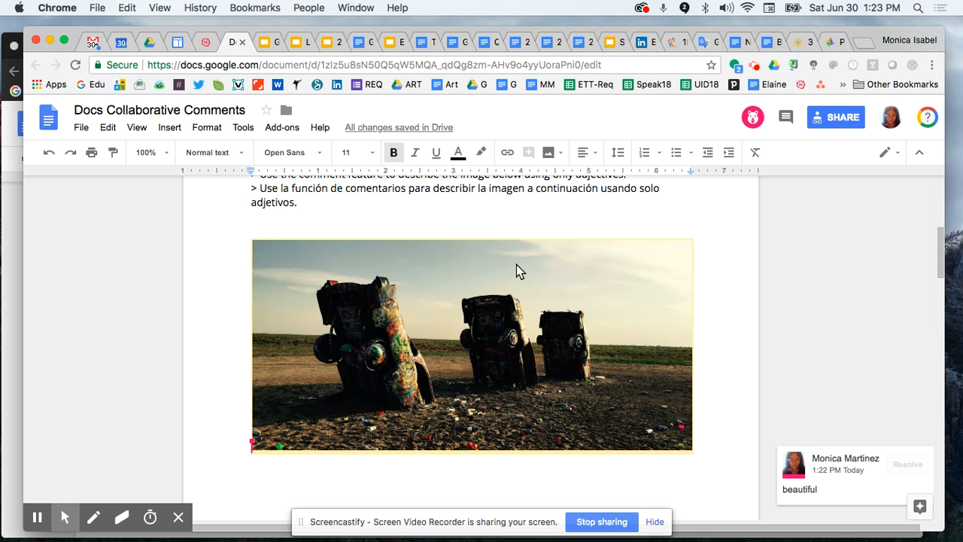
pyautogui.scroll(5, 420, 288)
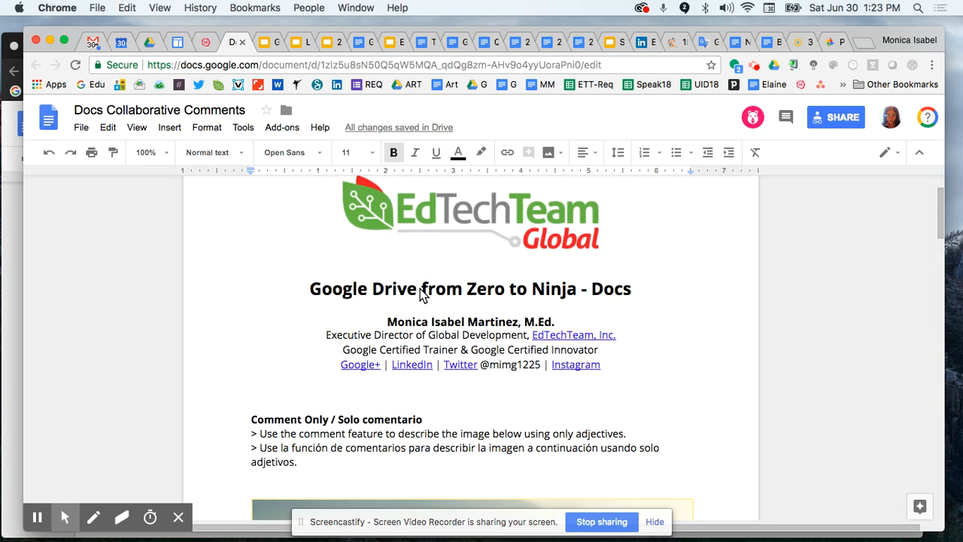
pyautogui.scroll(2, 420, 288)
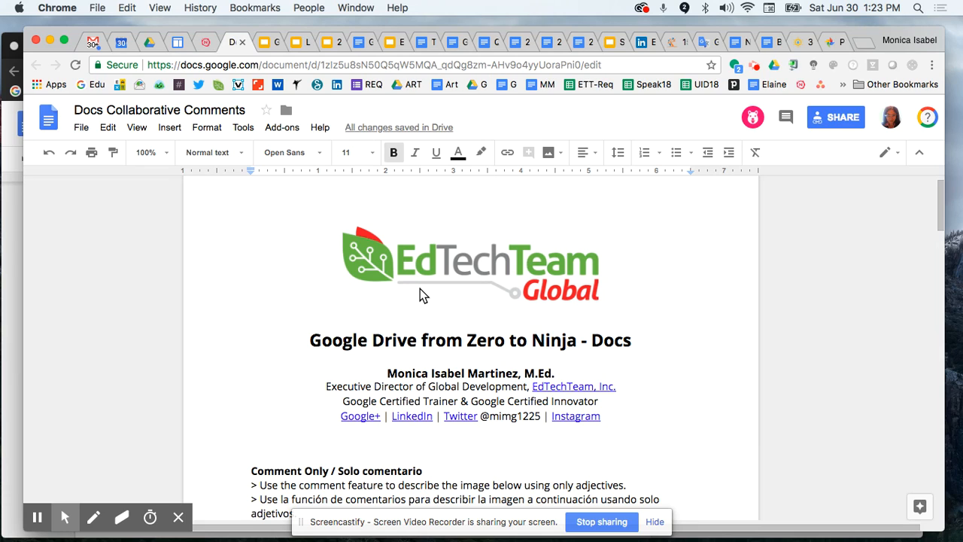